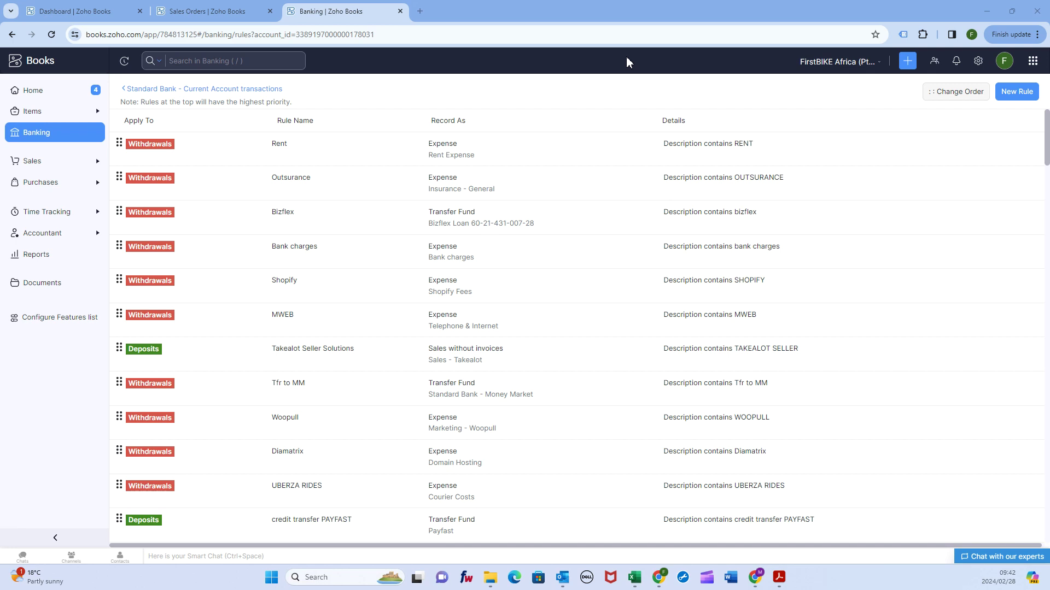
# Open the Standard Bank - Current Account from the banking overview and list its recognized uncategorized transactions
pyautogui.click(71, 11)
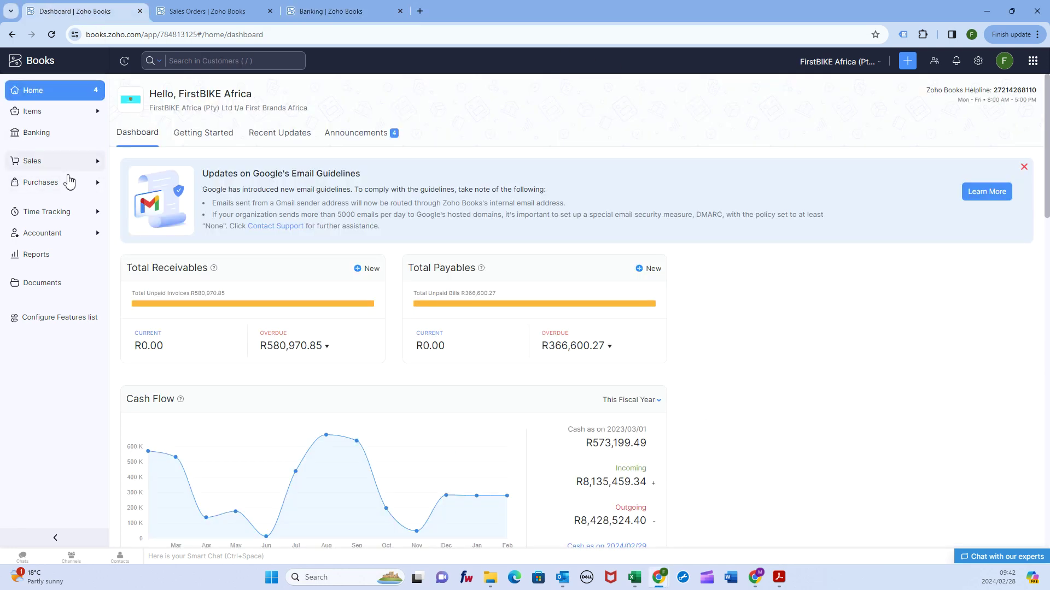
pyautogui.click(81, 141)
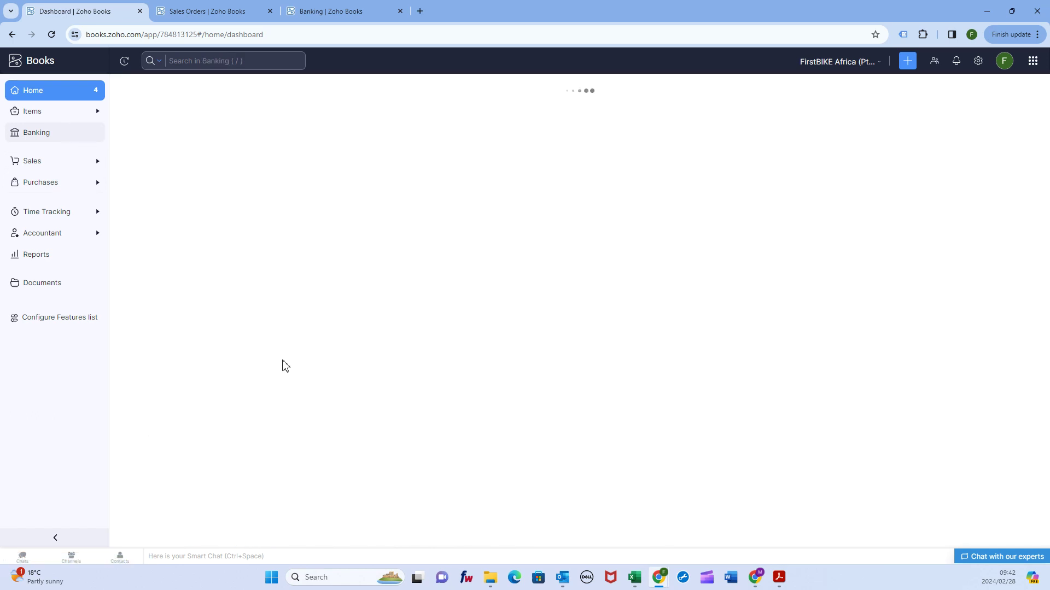
pyautogui.click(224, 484)
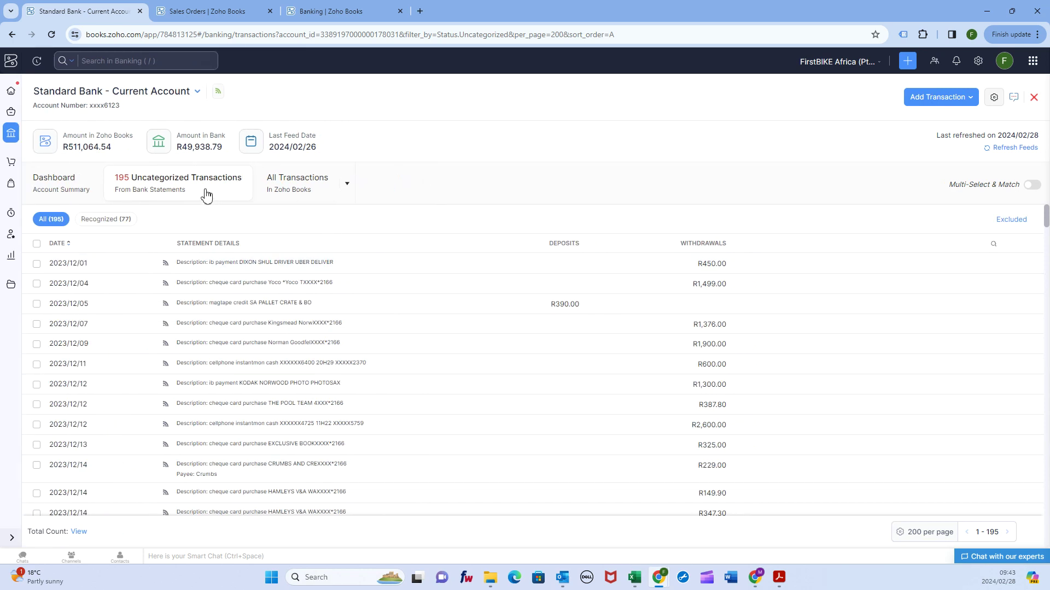
pyautogui.click(106, 222)
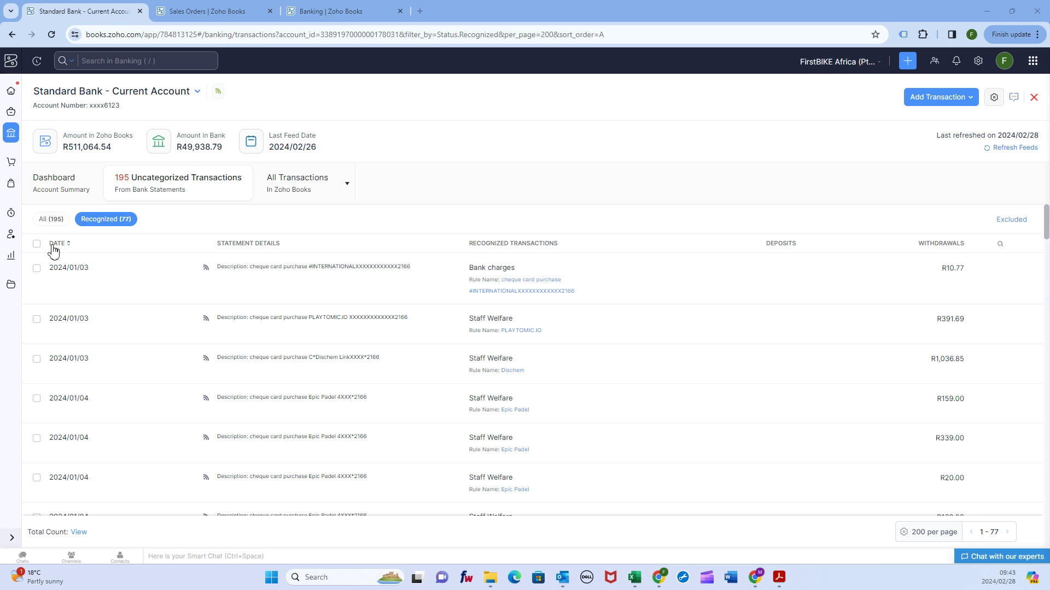
# Select the first five recognized transactions in the list one by one
pyautogui.click(37, 270)
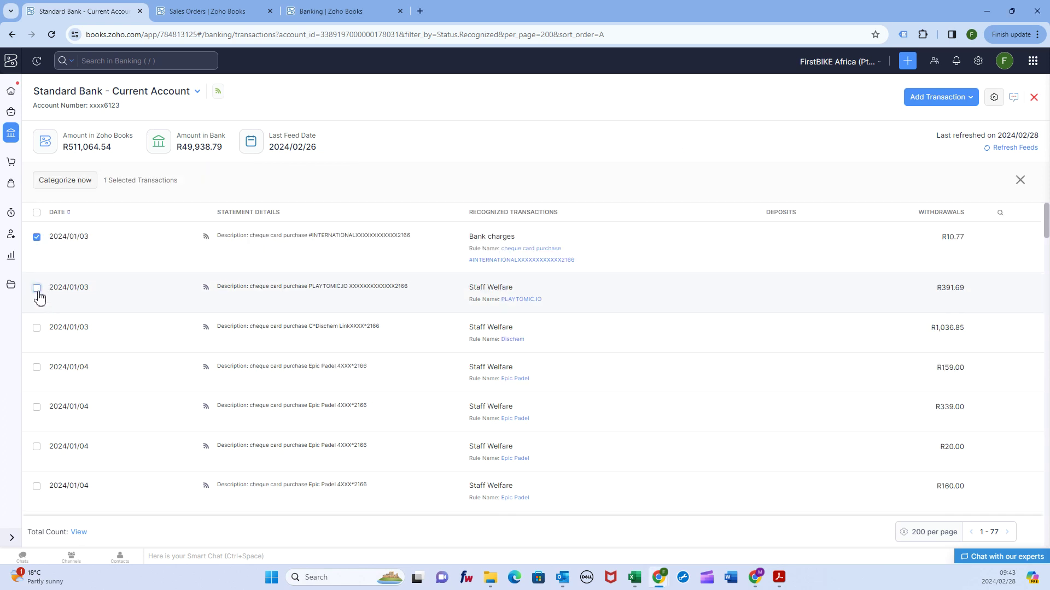
pyautogui.click(37, 289)
pyautogui.click(37, 327)
pyautogui.click(36, 367)
pyautogui.click(37, 407)
# Try to select all recognized transactions at once, twice, and clear the selection each time
pyautogui.click(36, 213)
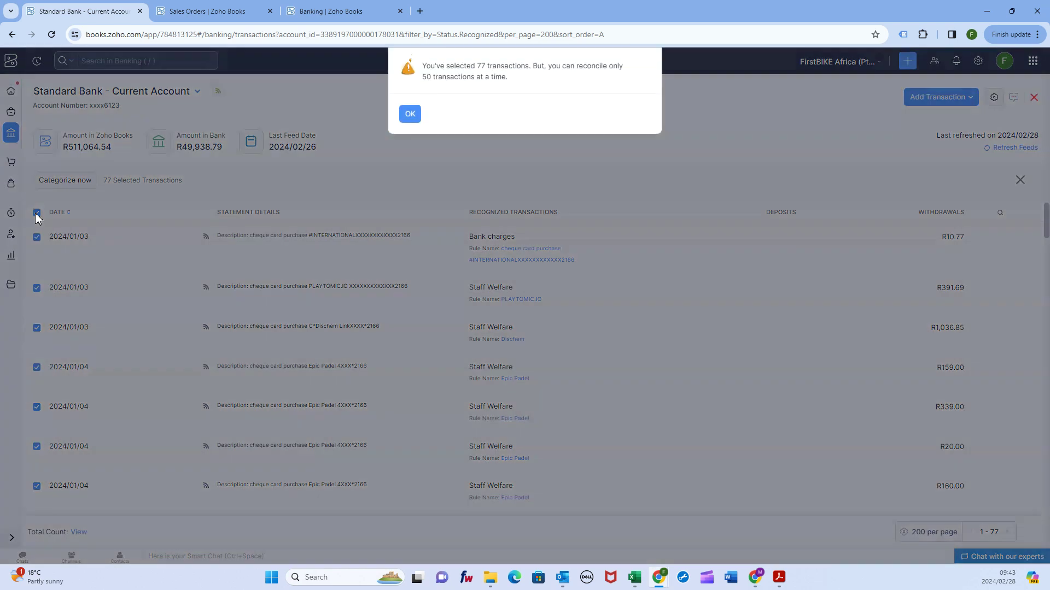
pyautogui.click(410, 114)
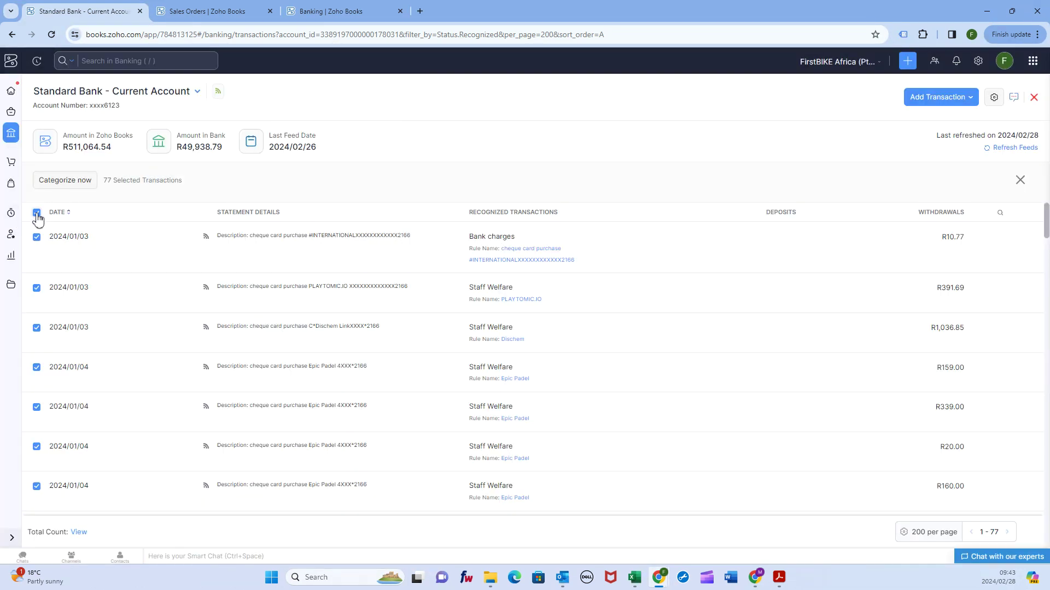
pyautogui.click(37, 213)
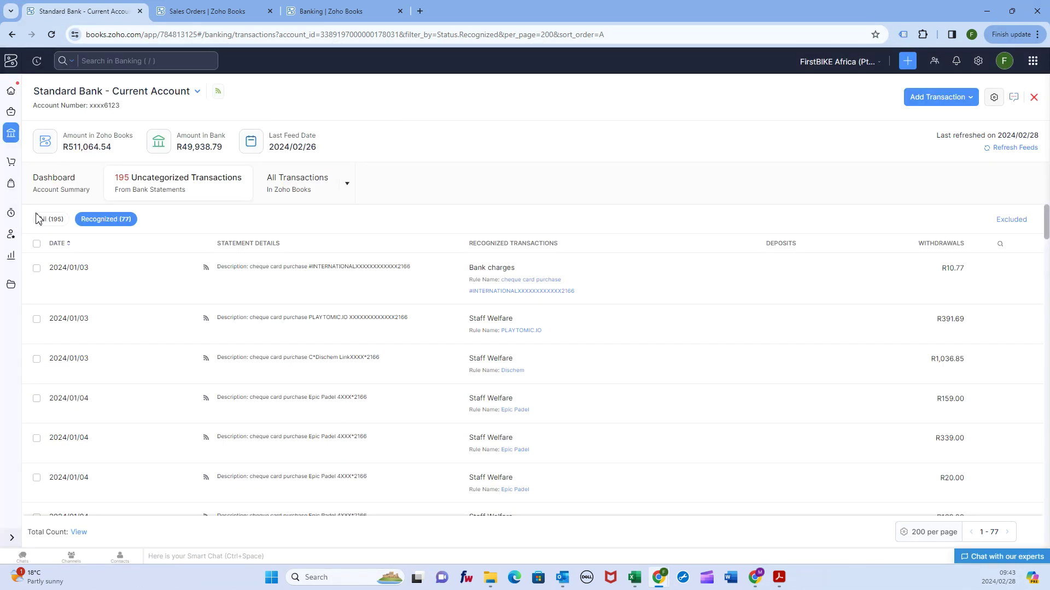
pyautogui.click(37, 243)
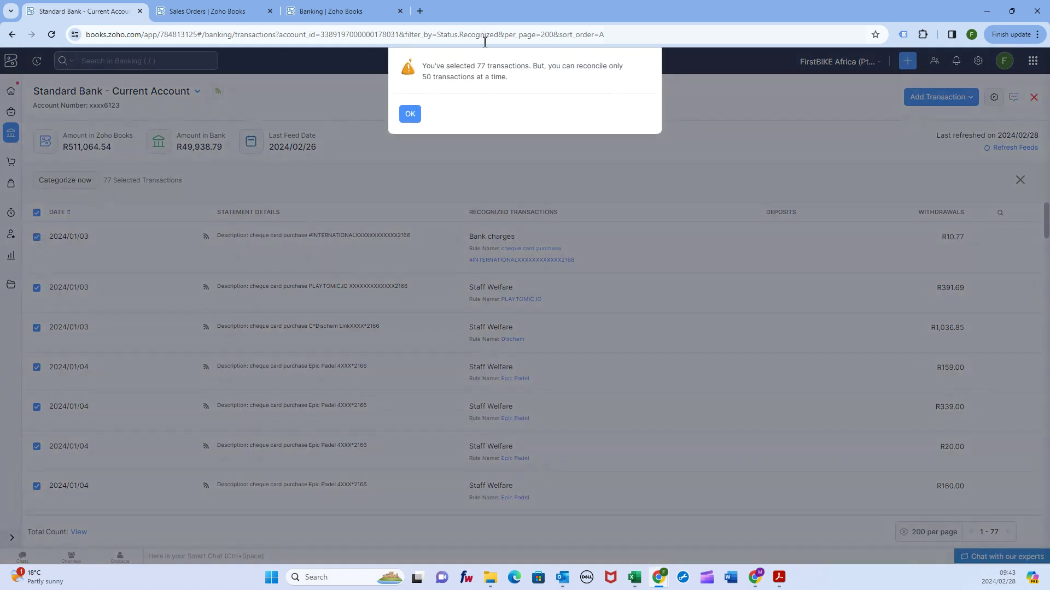
pyautogui.click(411, 114)
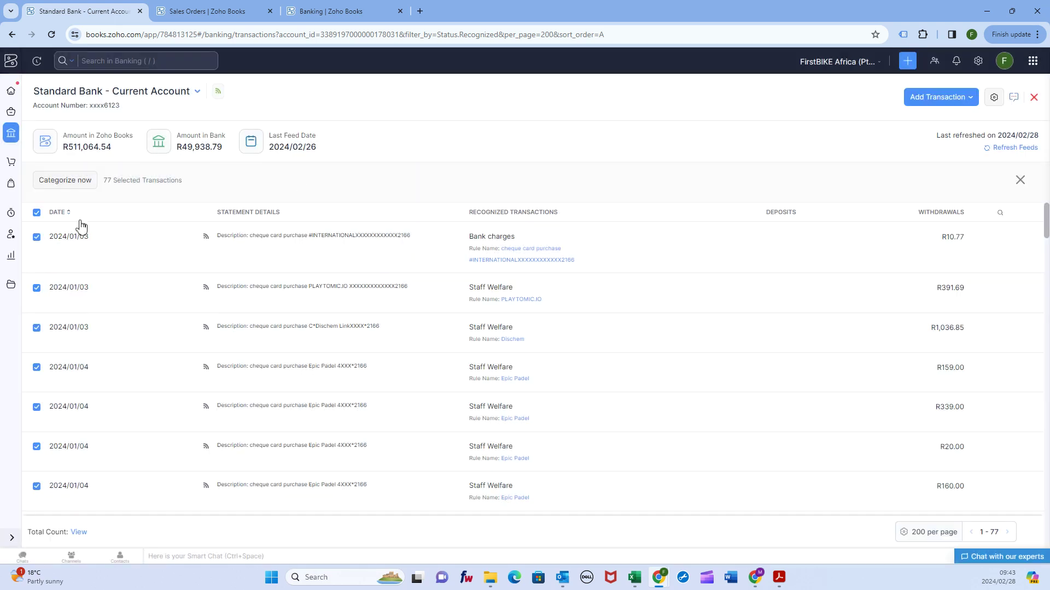
pyautogui.click(37, 212)
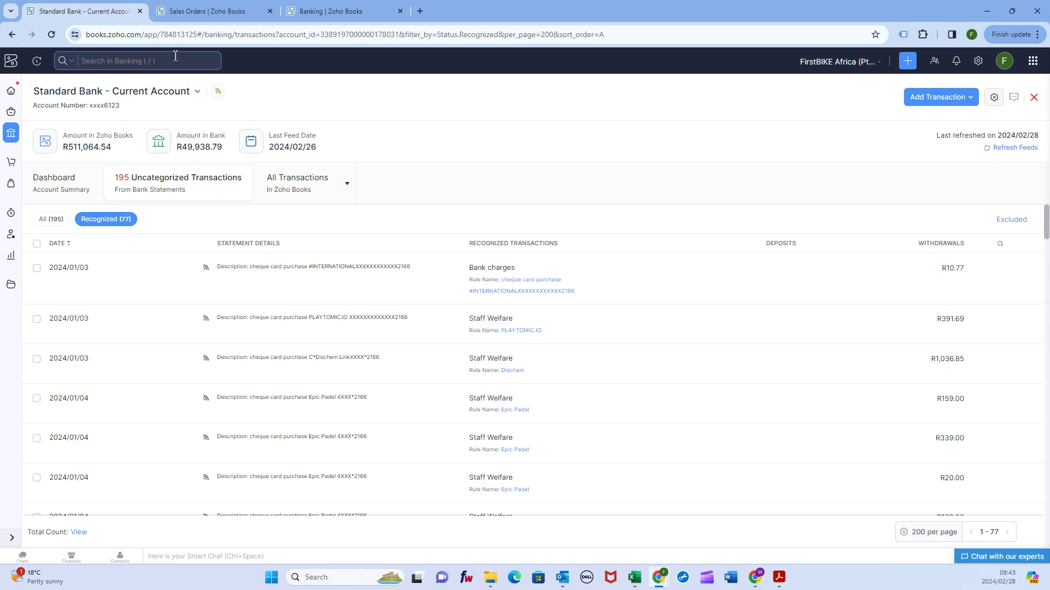
# In the confirmed sales orders list, select the range of orders from SO-00575 through SO-00566 in one go
pyautogui.click(203, 16)
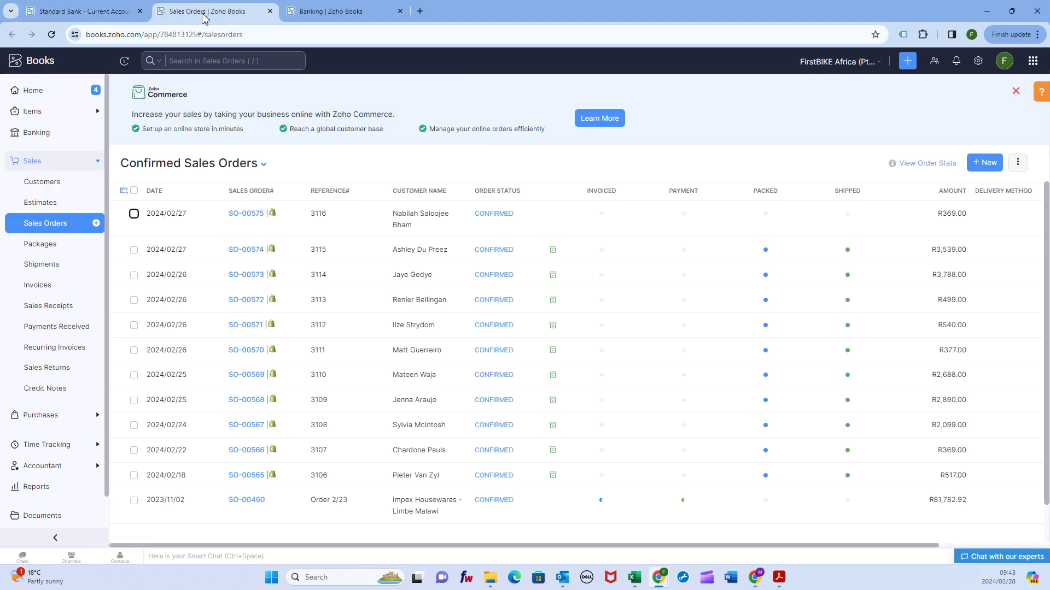
pyautogui.click(134, 214)
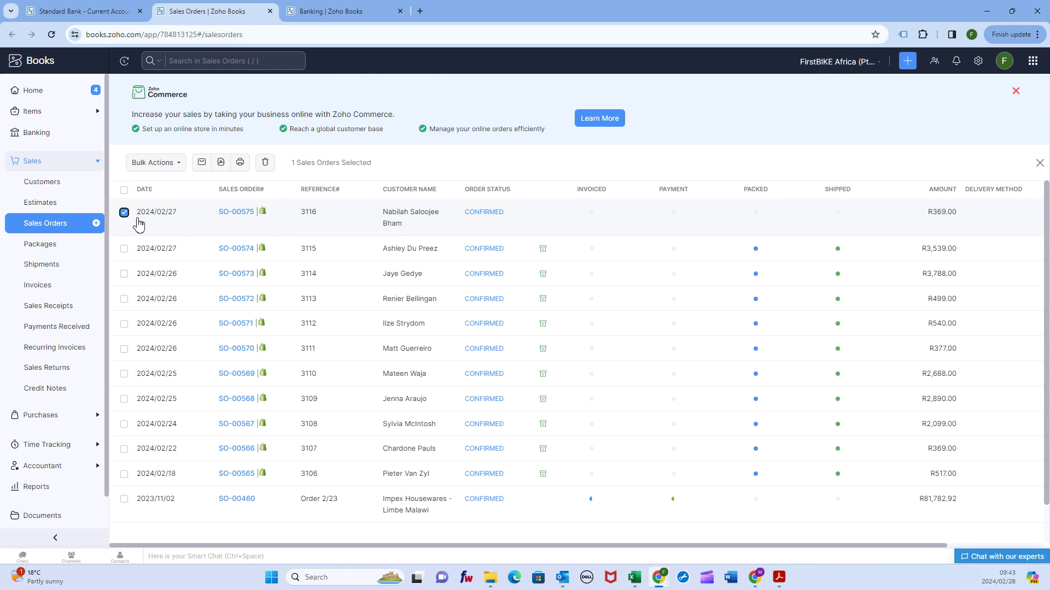
pyautogui.keyDown('shift'); pyautogui.click(125, 450); pyautogui.keyUp('shift')
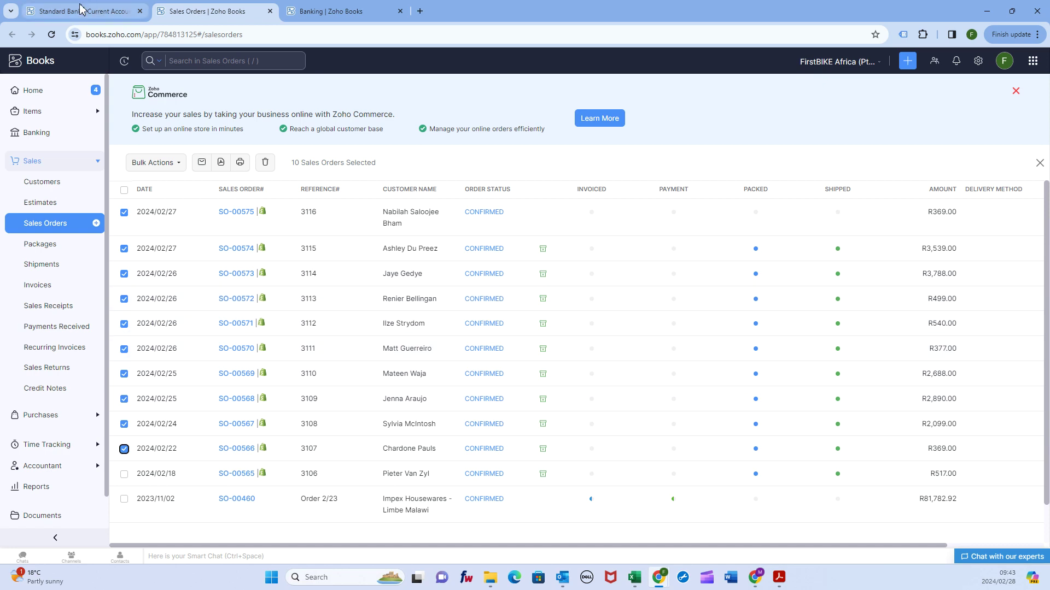
# Return to the Standard Bank - Current Account and look over all its uncategorized transactions
pyautogui.click(97, 13)
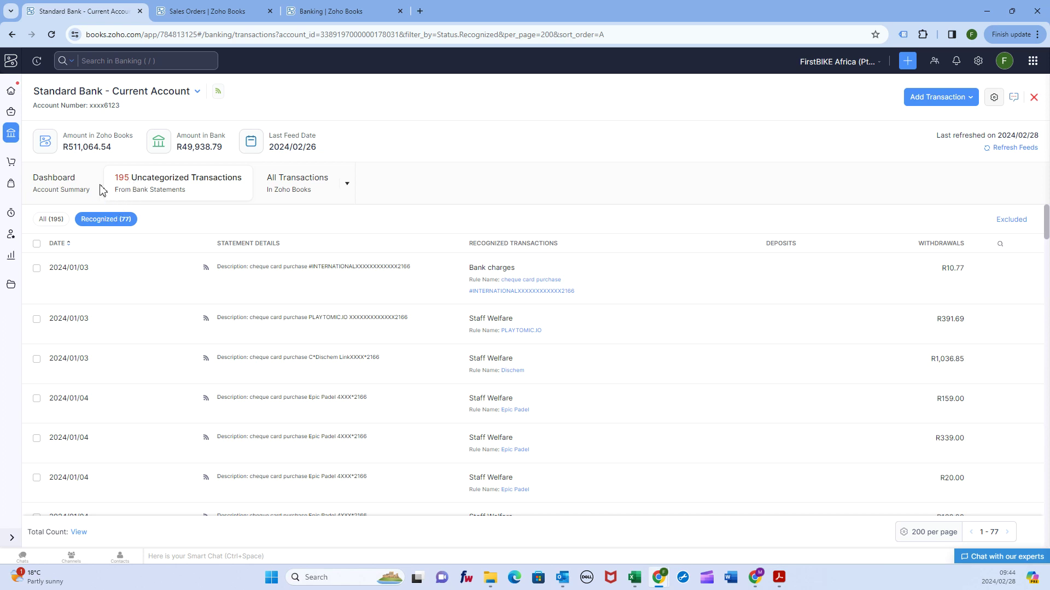
pyautogui.click(57, 220)
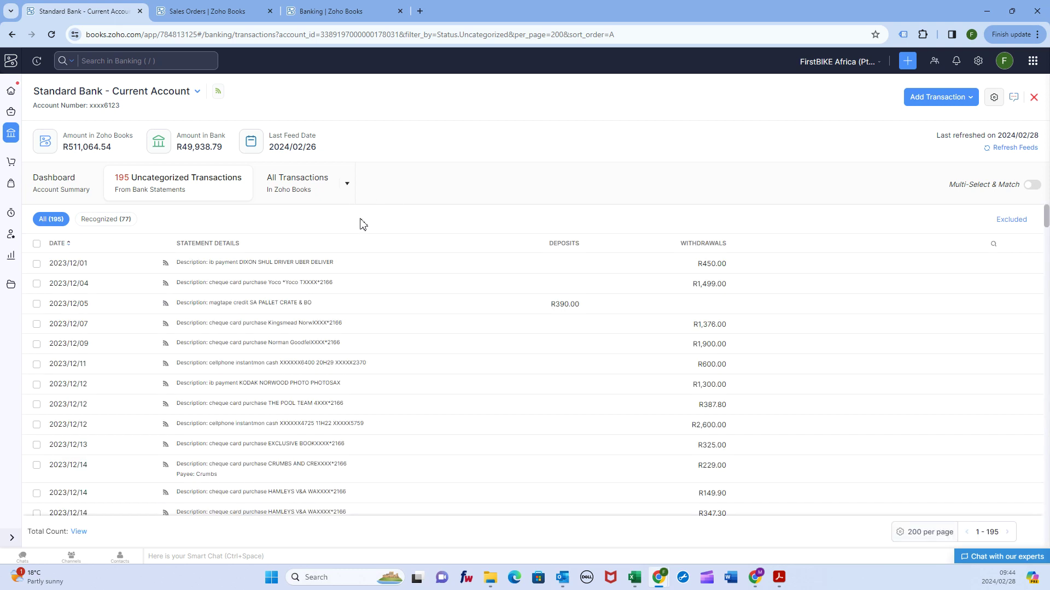
pyautogui.scroll(-4, 285, 305)
pyautogui.scroll(3, 284, 305)
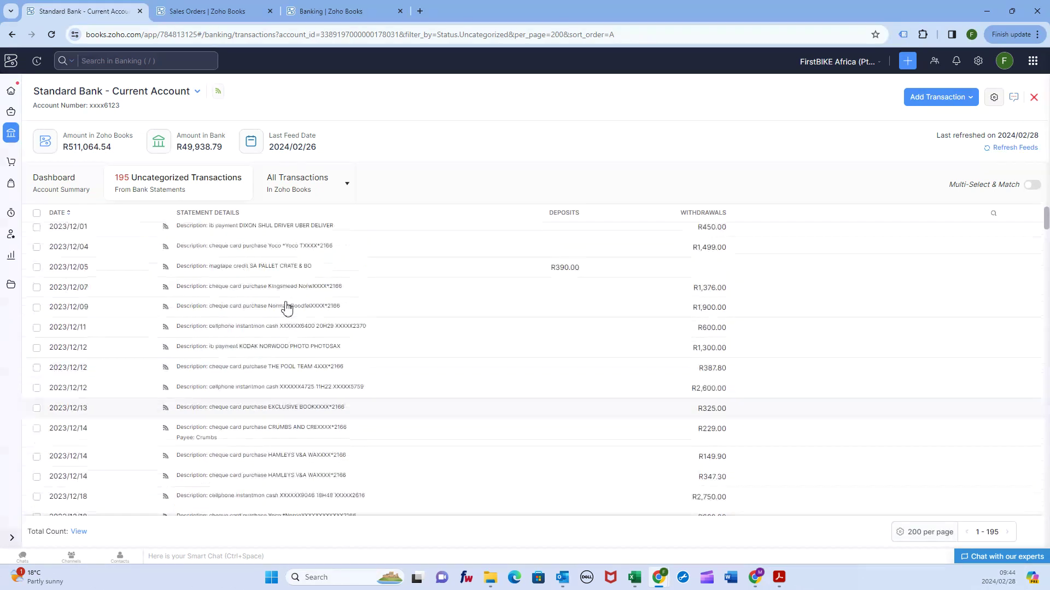
pyautogui.scroll(1, 284, 306)
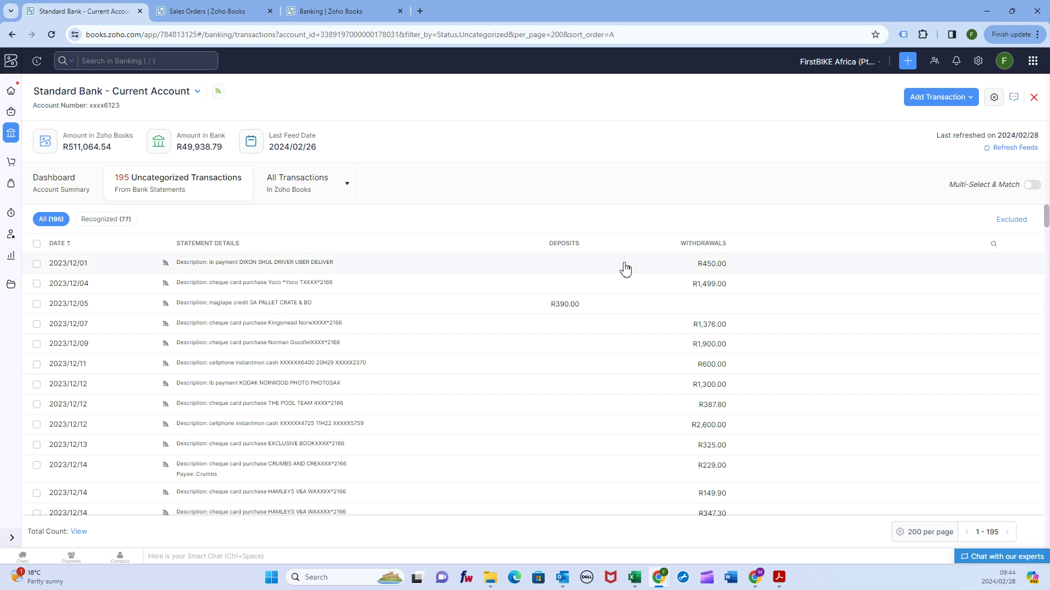
# Inspect the manual categorization details of the first four uncategorized transactions, 2023/12/01 to 2023/12/07, and close the details
pyautogui.click(341, 271)
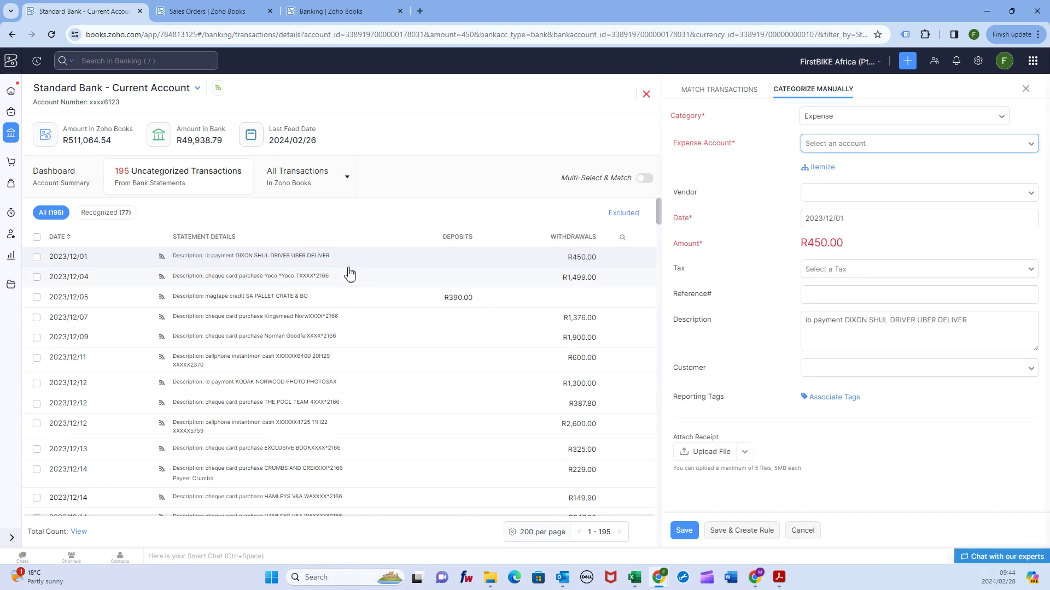
pyautogui.click(320, 278)
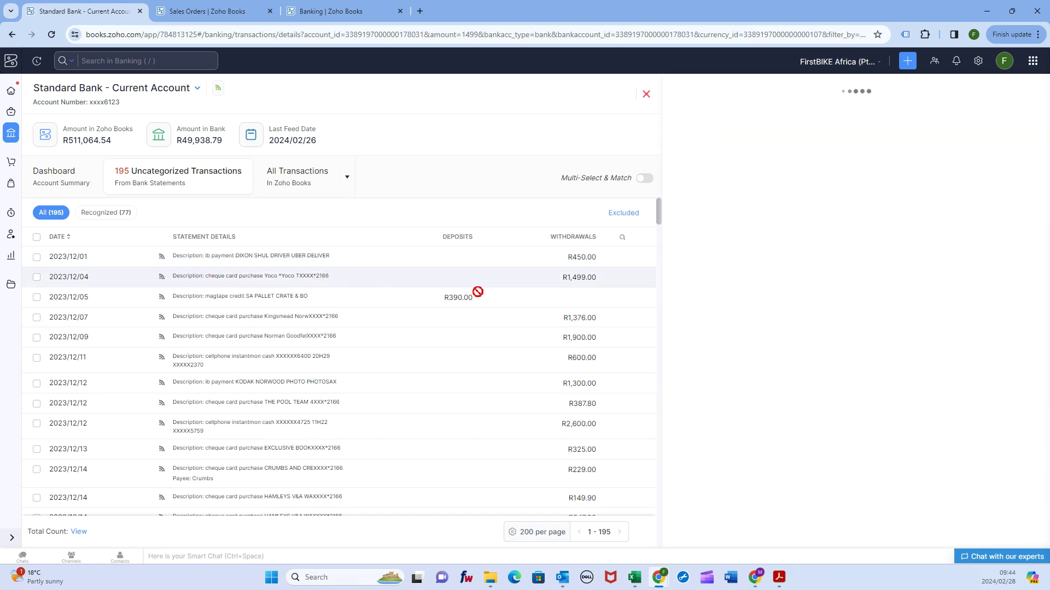
pyautogui.click(301, 302)
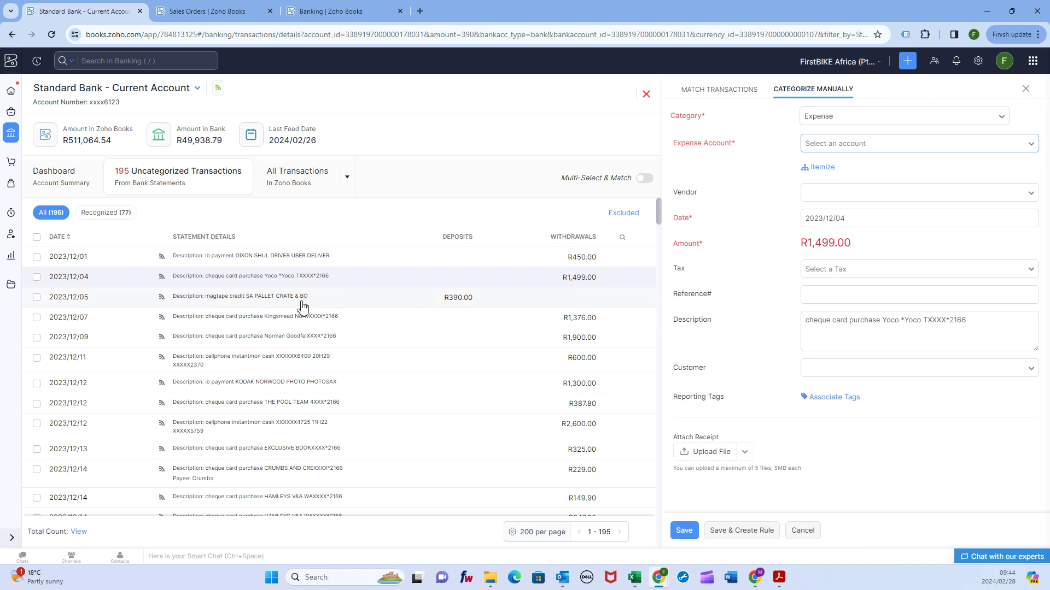
pyautogui.click(363, 322)
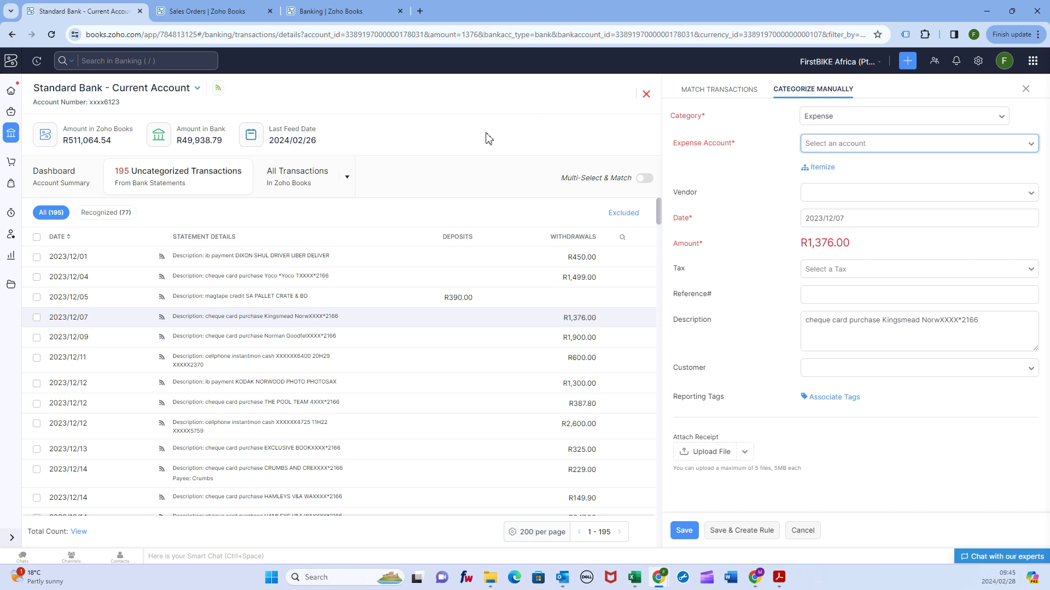
pyautogui.click(1026, 88)
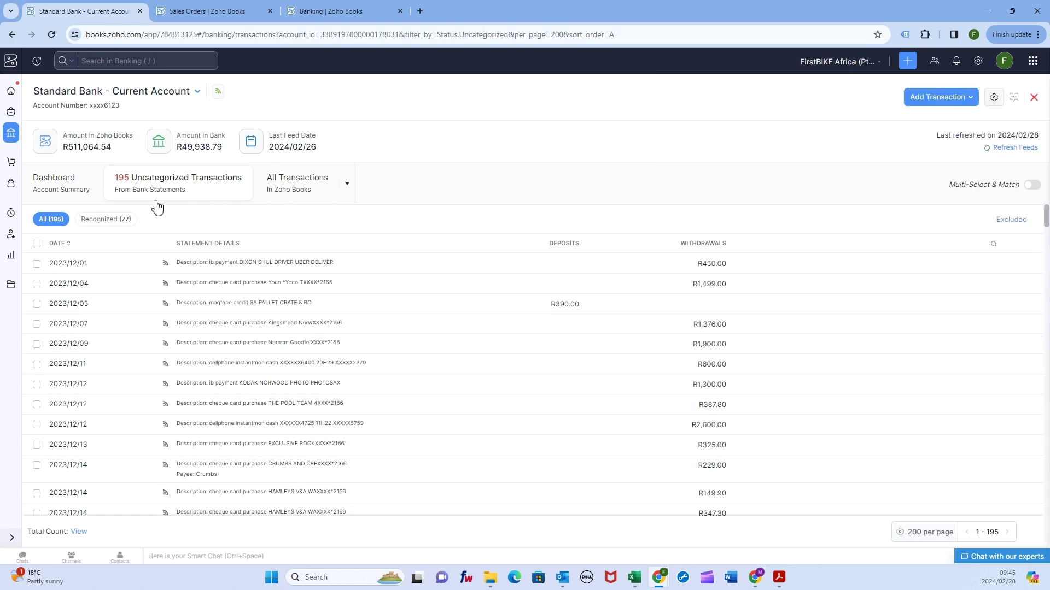
# Show only the recognized transactions and review the categories and rules assigned to them
pyautogui.click(114, 220)
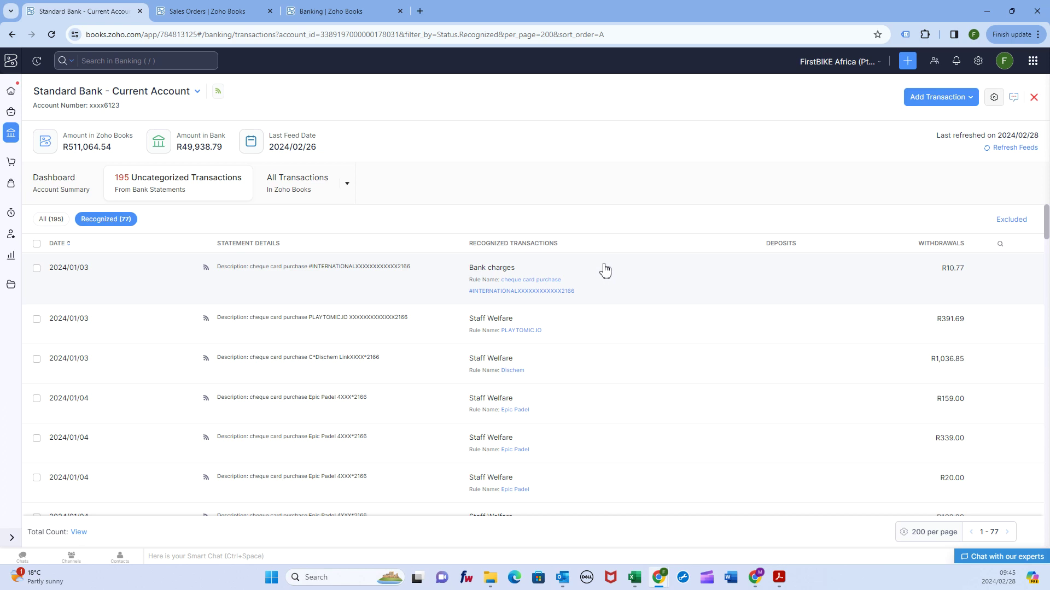
pyautogui.scroll(-12, 604, 270)
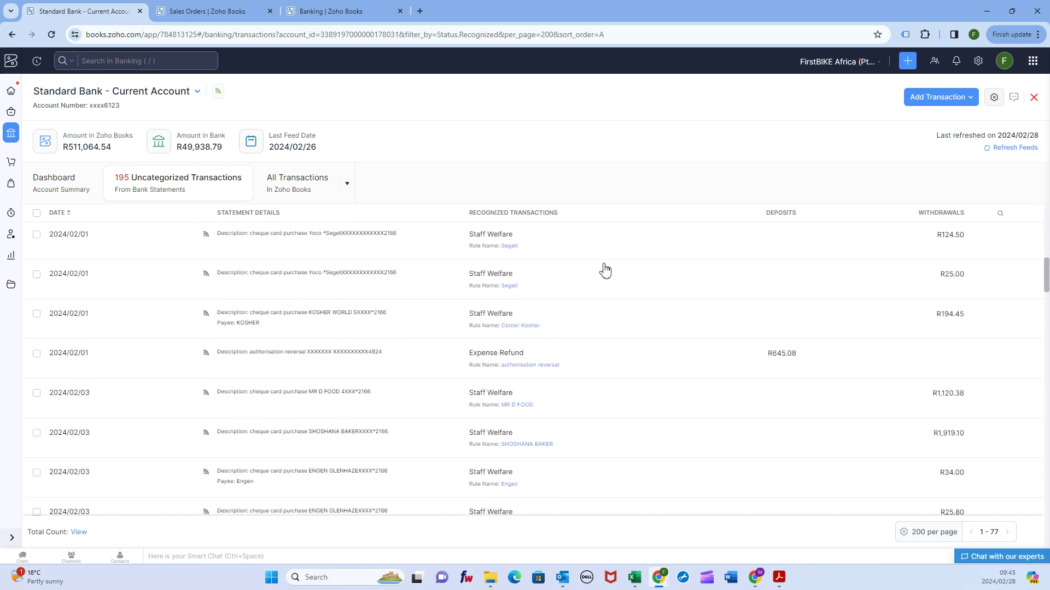
pyautogui.scroll(6, 605, 270)
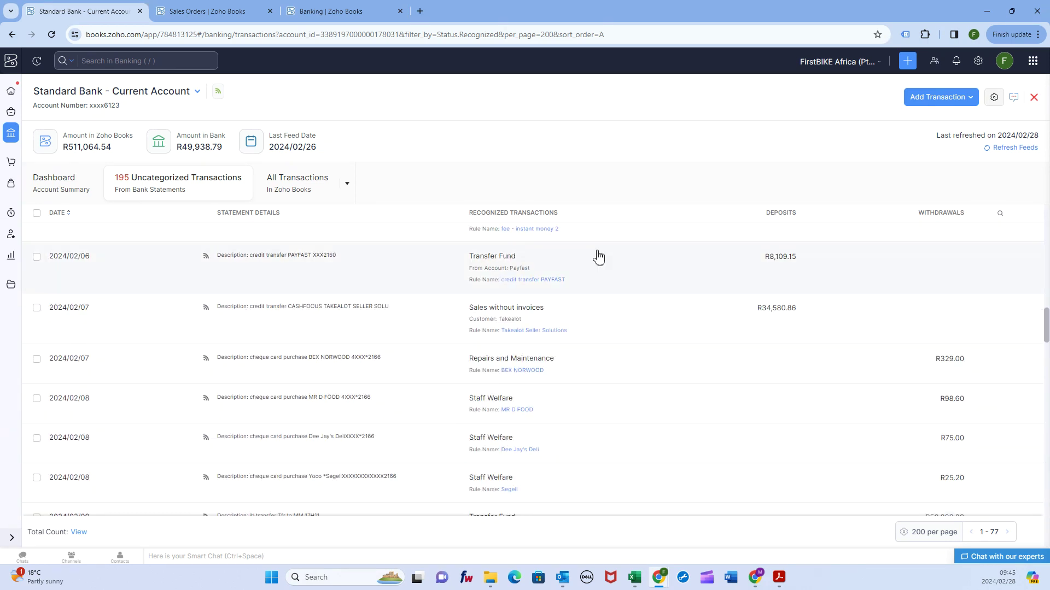
pyautogui.scroll(-2, 596, 255)
pyautogui.scroll(10, 599, 249)
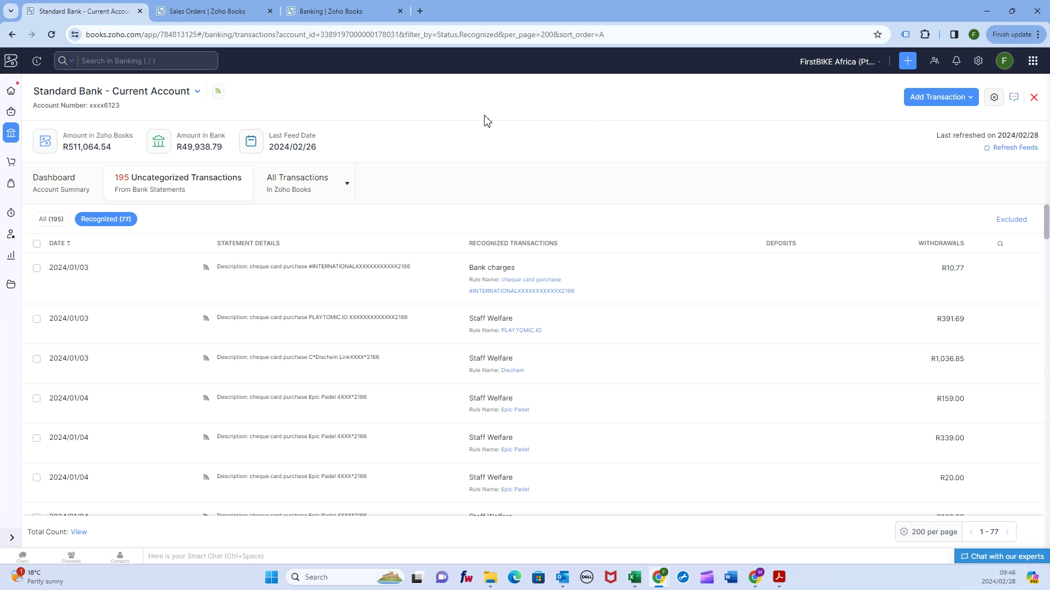
# Open the transaction rules of the Standard Bank - Current Account from the banking overview and look through them
pyautogui.click(346, 11)
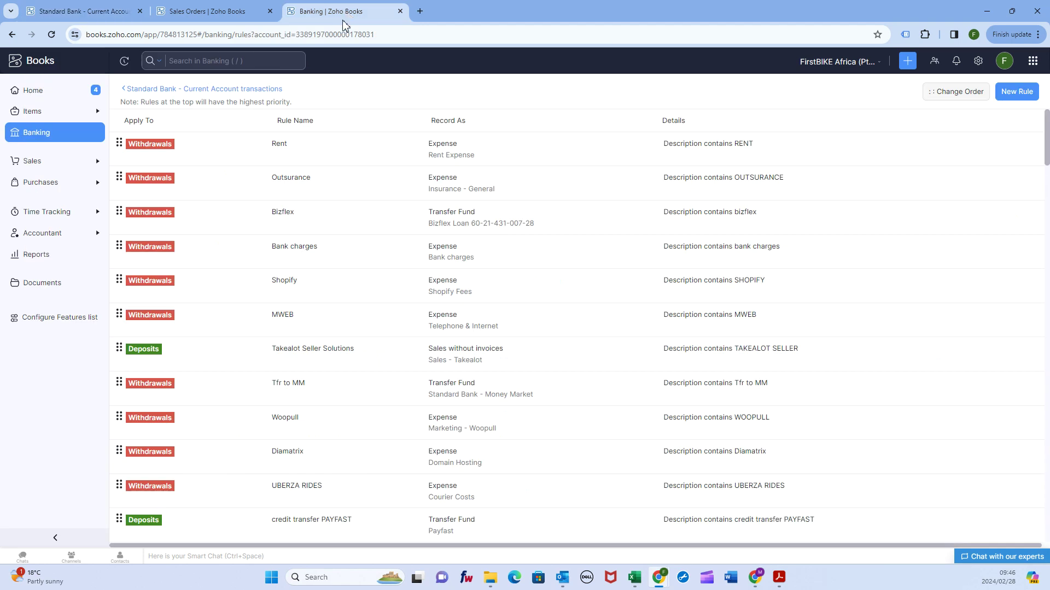
pyautogui.click(62, 133)
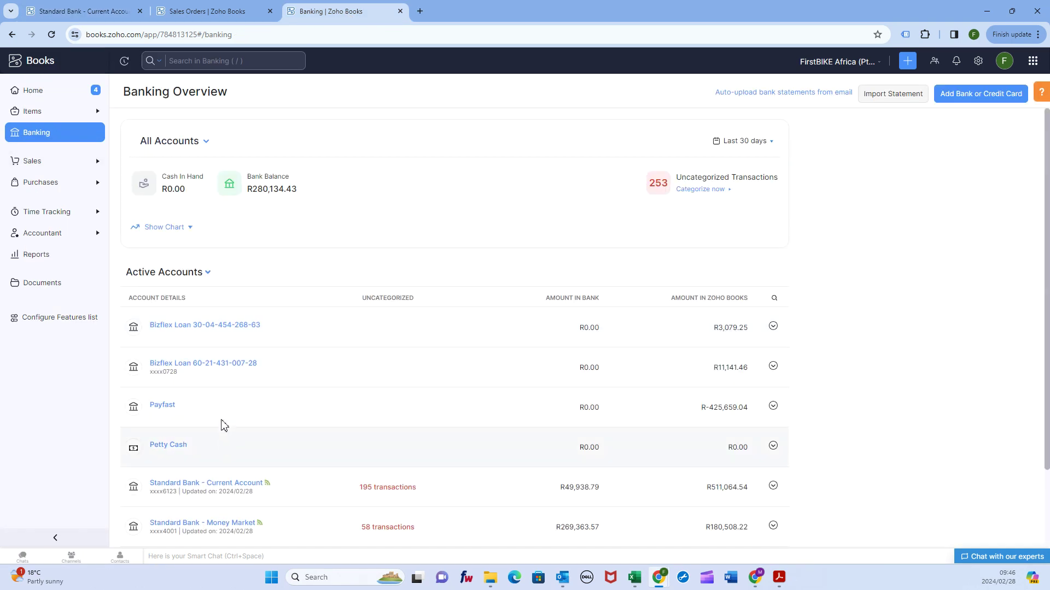
pyautogui.click(773, 488)
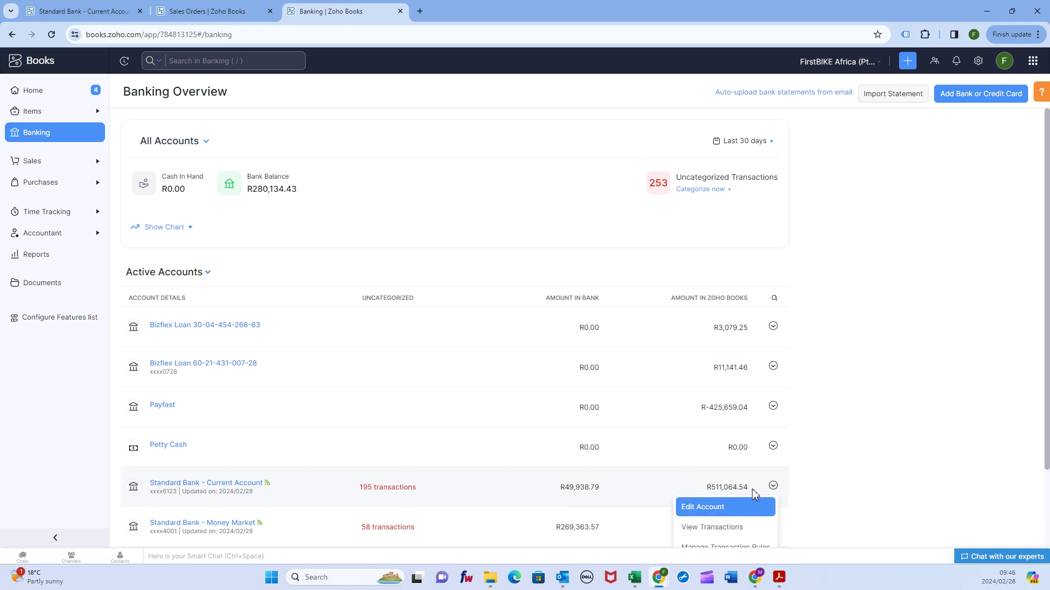
pyautogui.scroll(-2, 753, 492)
pyautogui.click(742, 479)
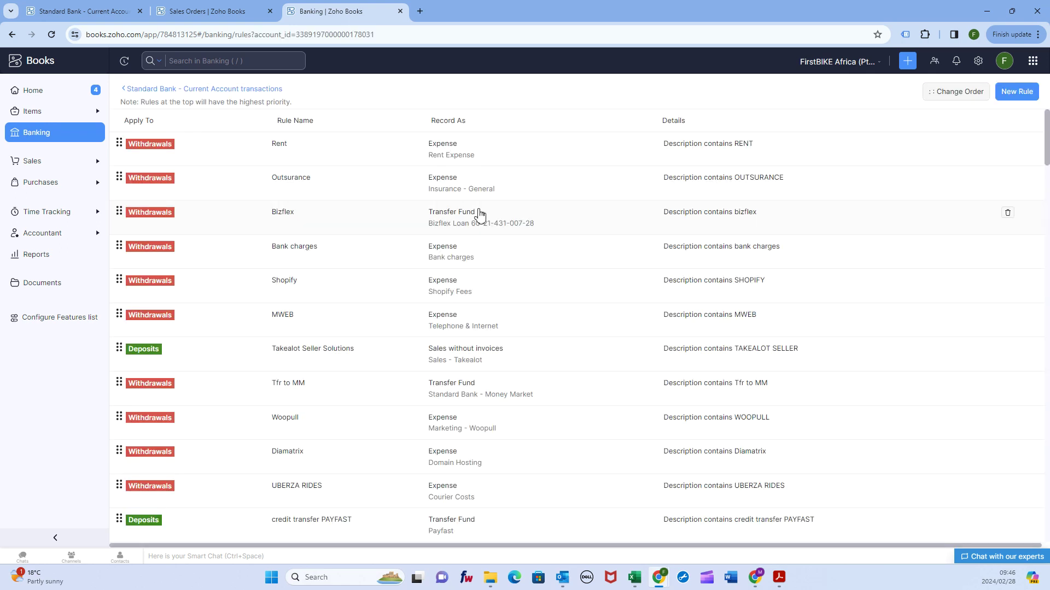
pyautogui.scroll(-5, 514, 249)
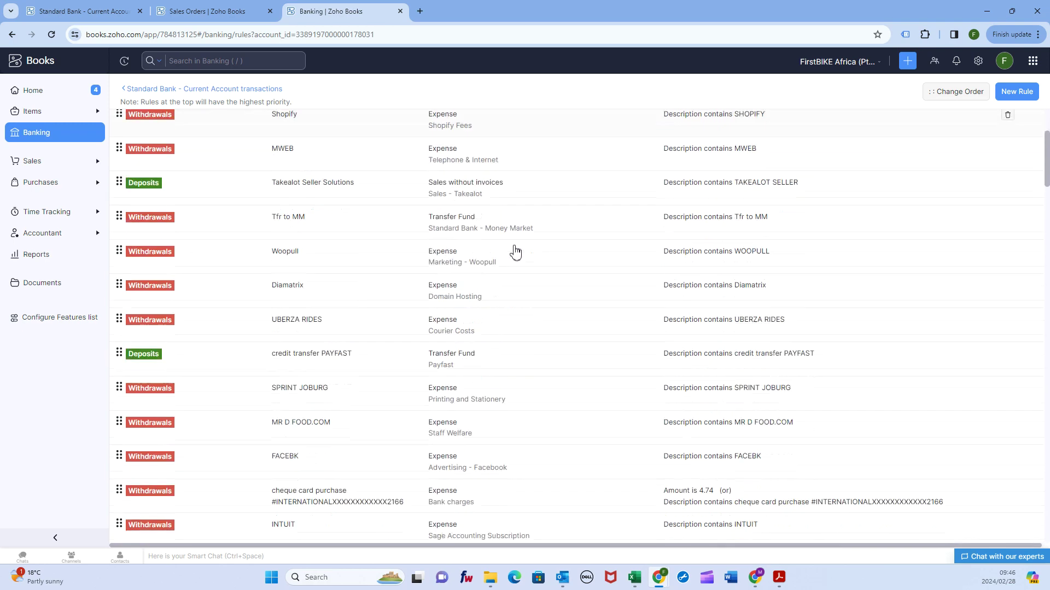
pyautogui.scroll(5, 514, 250)
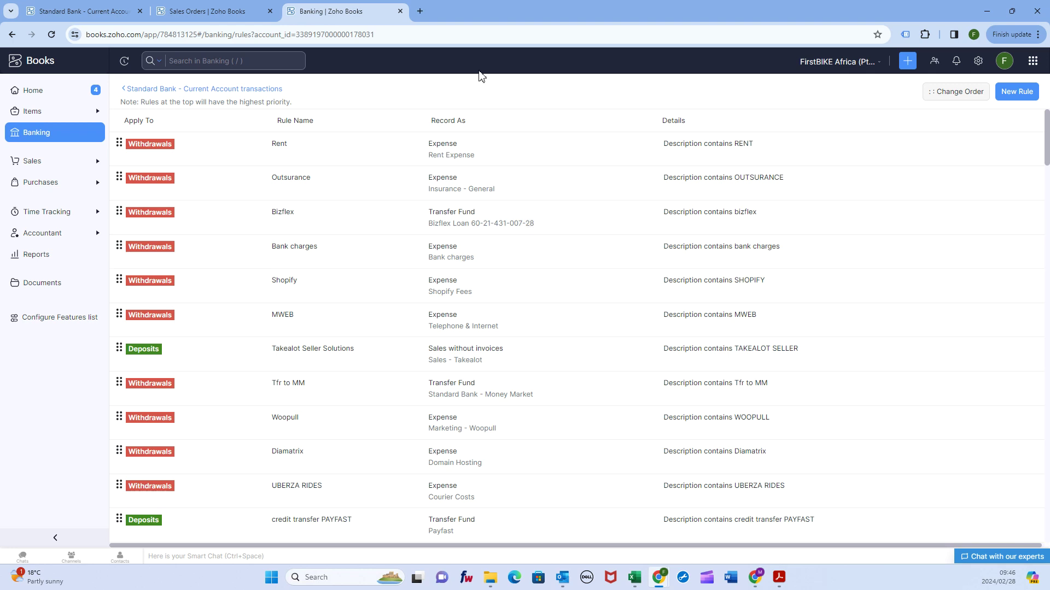
# In the account's recognized transactions, select five consecutive entries individually, from the 2024/02/22 bank charge to the 2024/02/24 Shopify fee
pyautogui.click(65, 11)
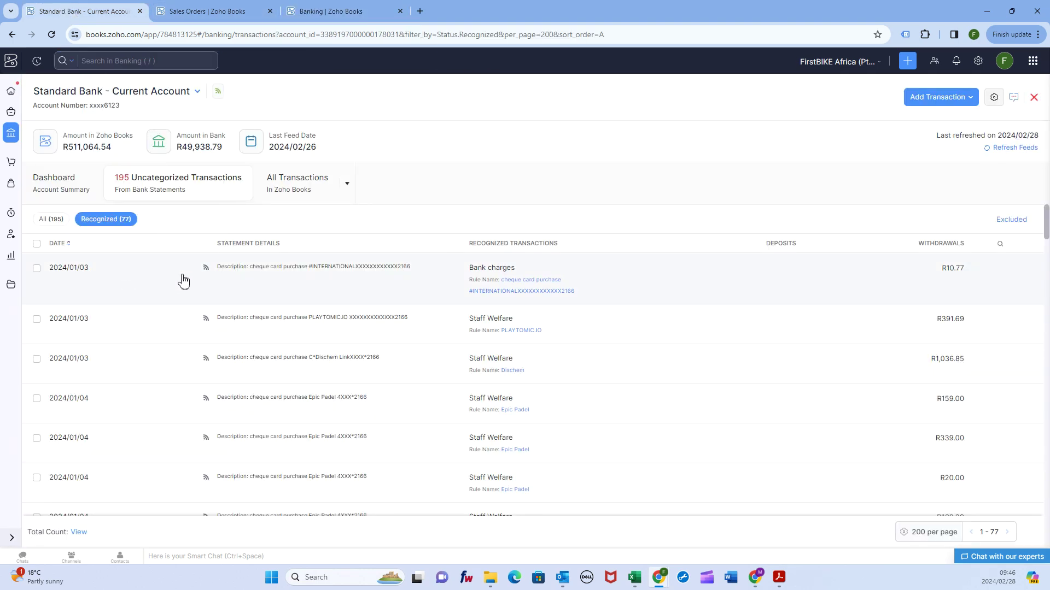
pyautogui.scroll(-10, 241, 353)
pyautogui.scroll(-5, 230, 347)
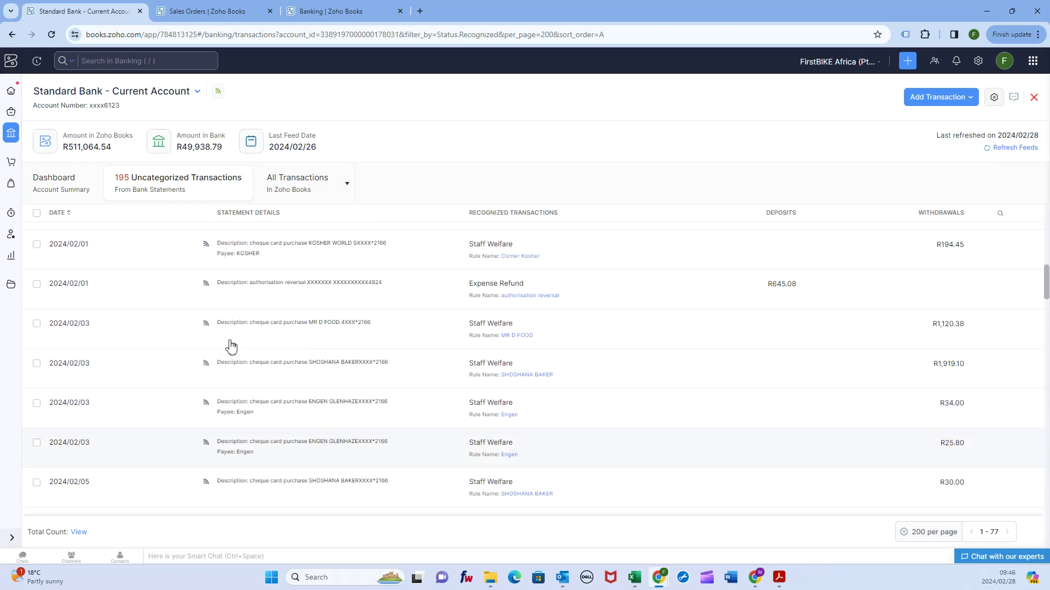
pyautogui.scroll(-8, 231, 328)
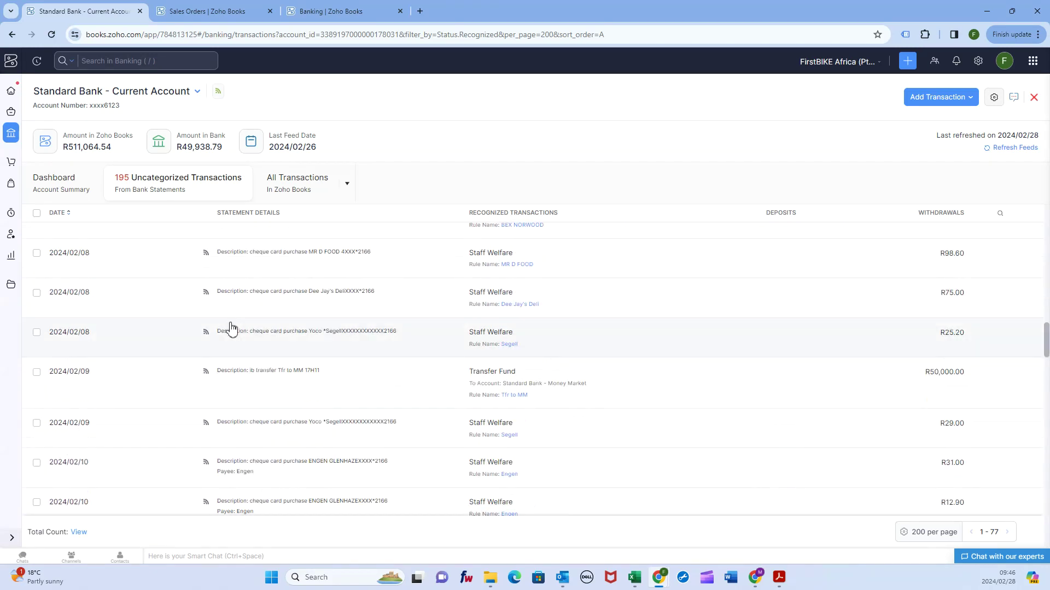
pyautogui.scroll(-5, 230, 328)
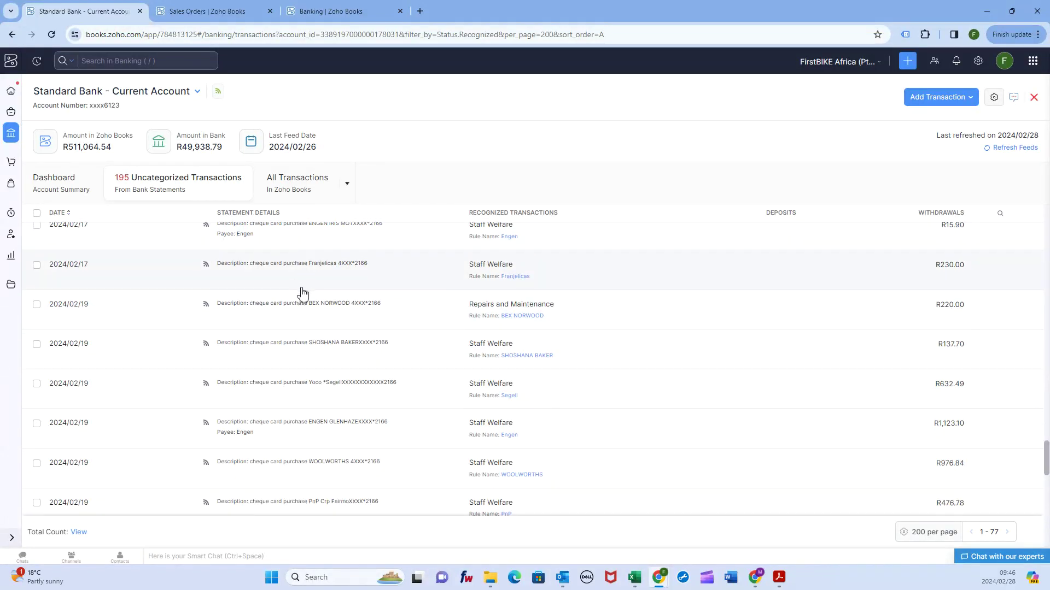
pyautogui.scroll(-6, 295, 296)
pyautogui.click(37, 234)
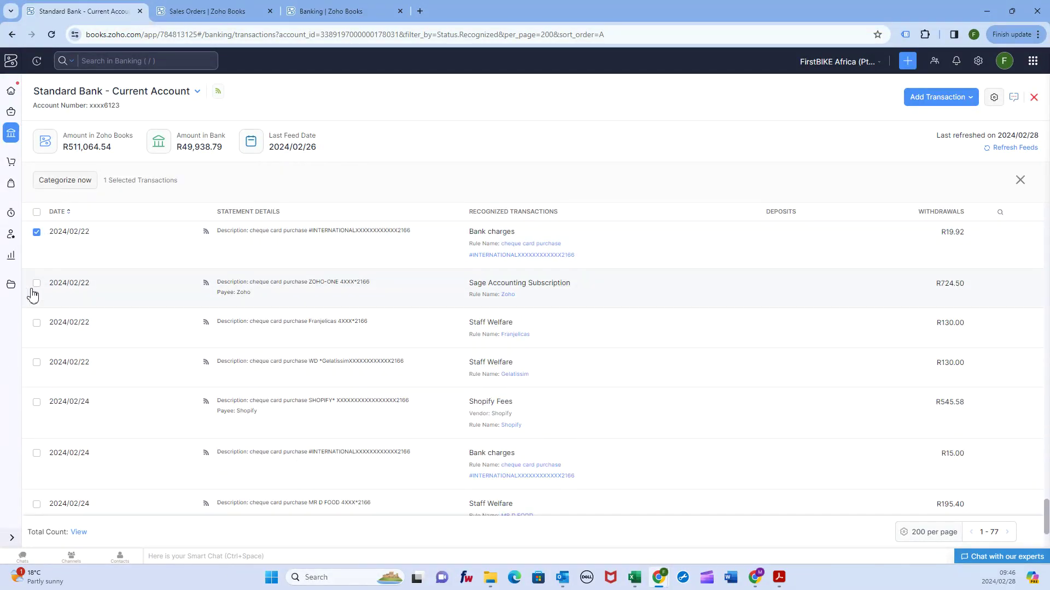
pyautogui.click(37, 284)
pyautogui.click(37, 324)
pyautogui.click(37, 364)
pyautogui.click(38, 401)
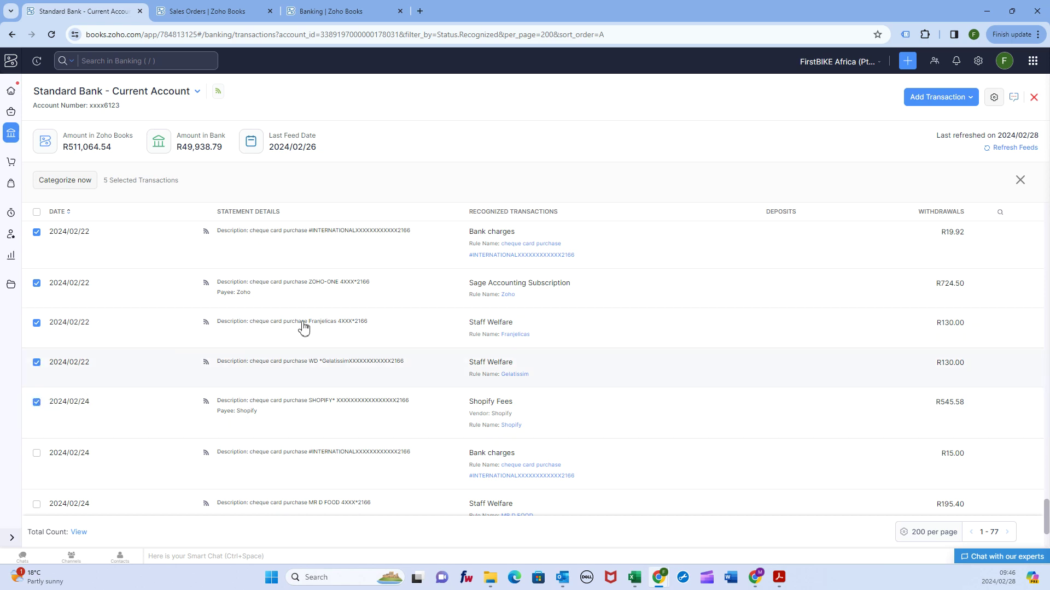